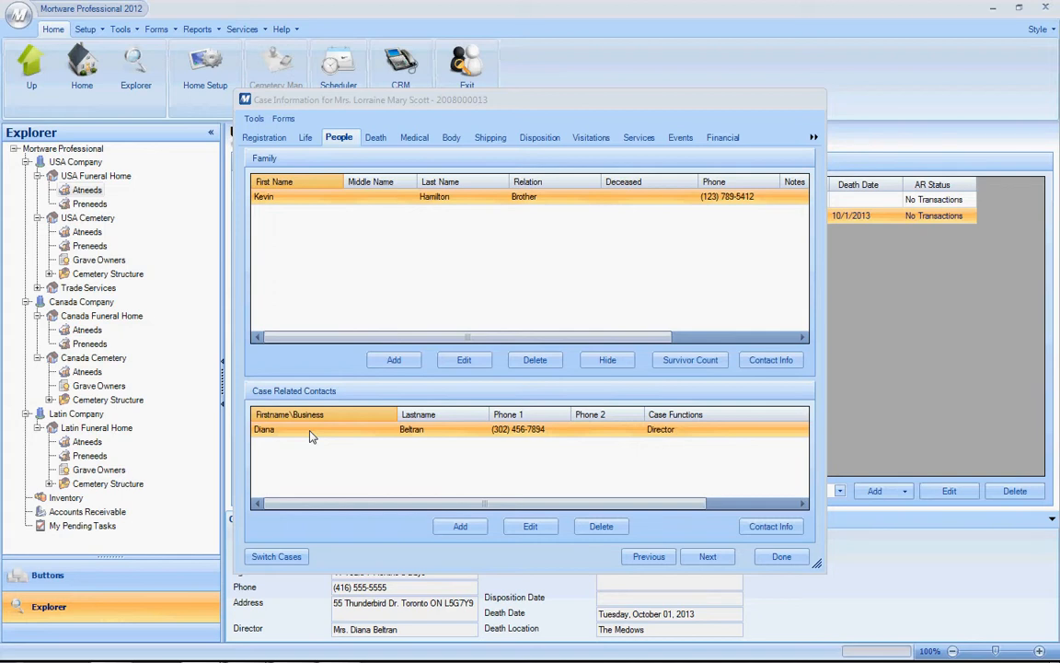
Start a new family member for the case and search all living existing contacts by the start of the deceased's last name.
{"action": "left_click", "coordinate": [392, 360]}
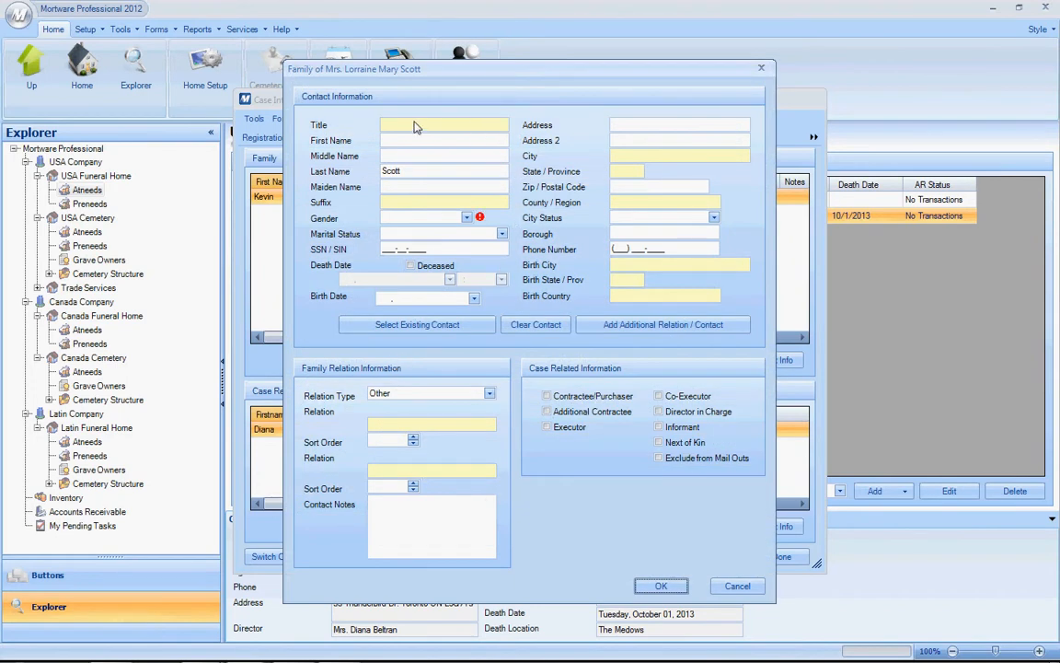
{"action": "left_click", "coordinate": [364, 328]}
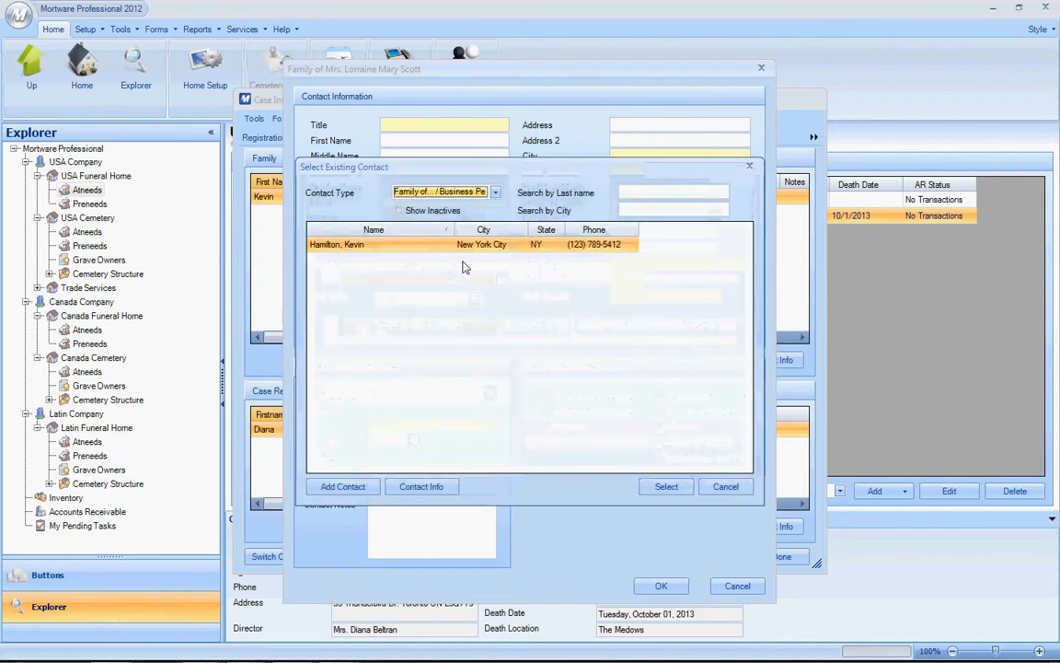
{"action": "left_click", "coordinate": [495, 192]}
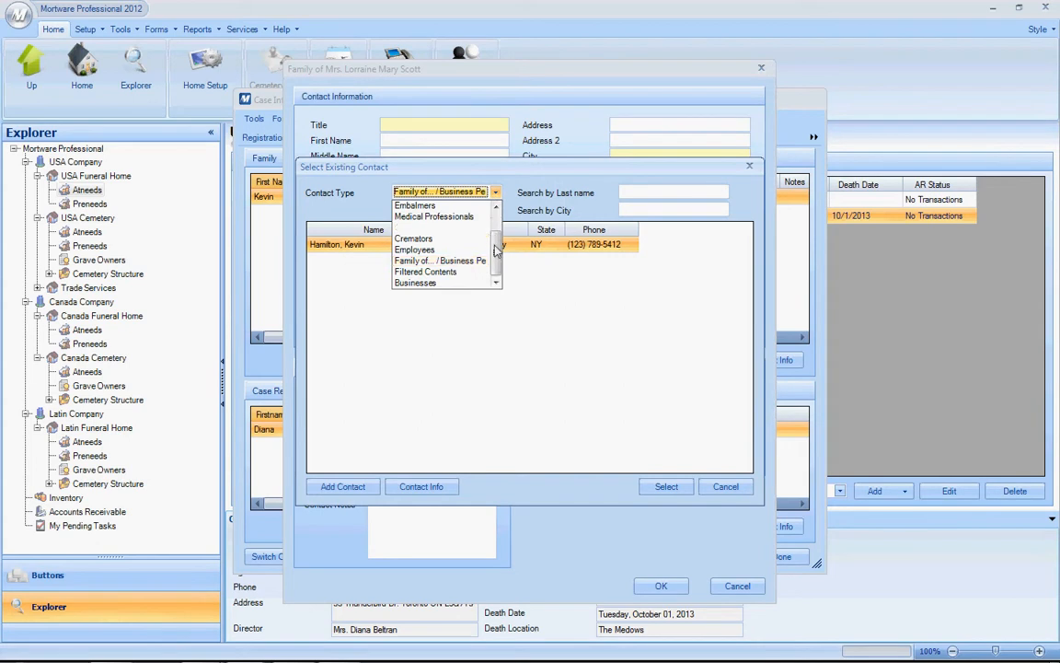
{"action": "scroll", "coordinate": [495, 242], "scroll_direction": "up", "scroll_amount": 3}
{"action": "left_click", "coordinate": [409, 204]}
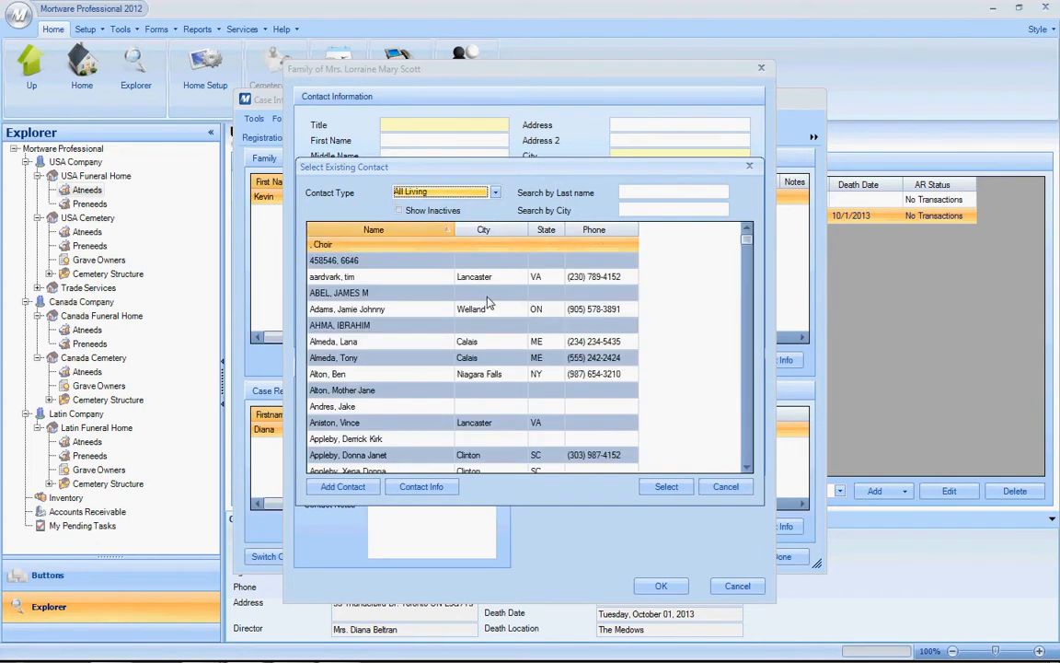
{"action": "left_click", "coordinate": [635, 192]}
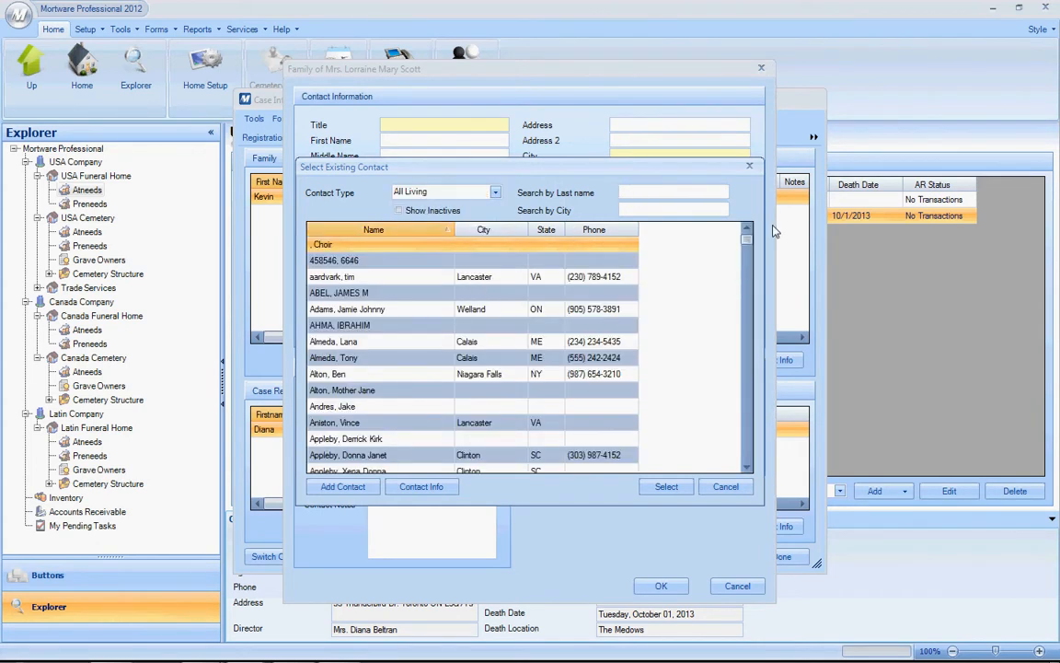
{"action": "type", "text": "scott"}
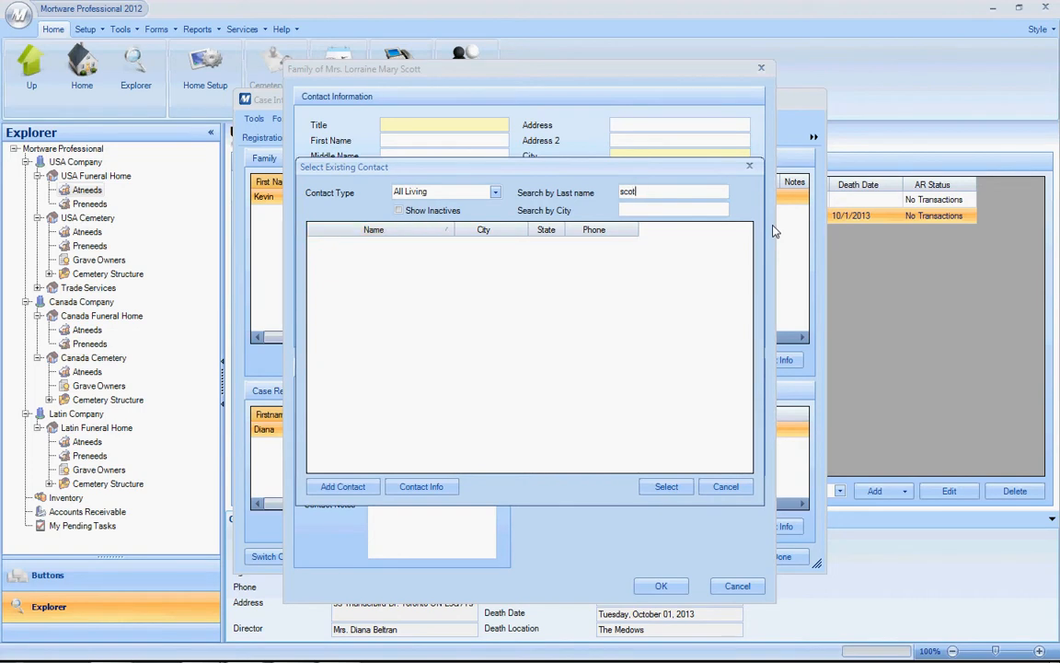
{"action": "key", "text": "BackSpace"}
{"action": "key", "text": "BackSpace"}
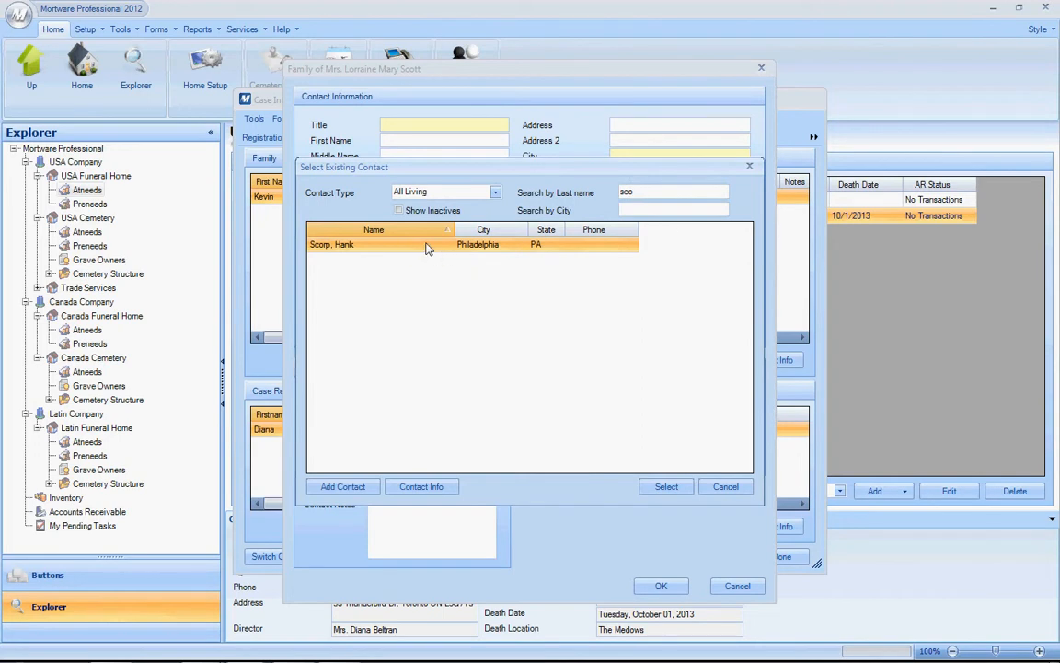
View the matching contact's information and leave the existing contact search without selecting anyone.
{"action": "left_click", "coordinate": [429, 493]}
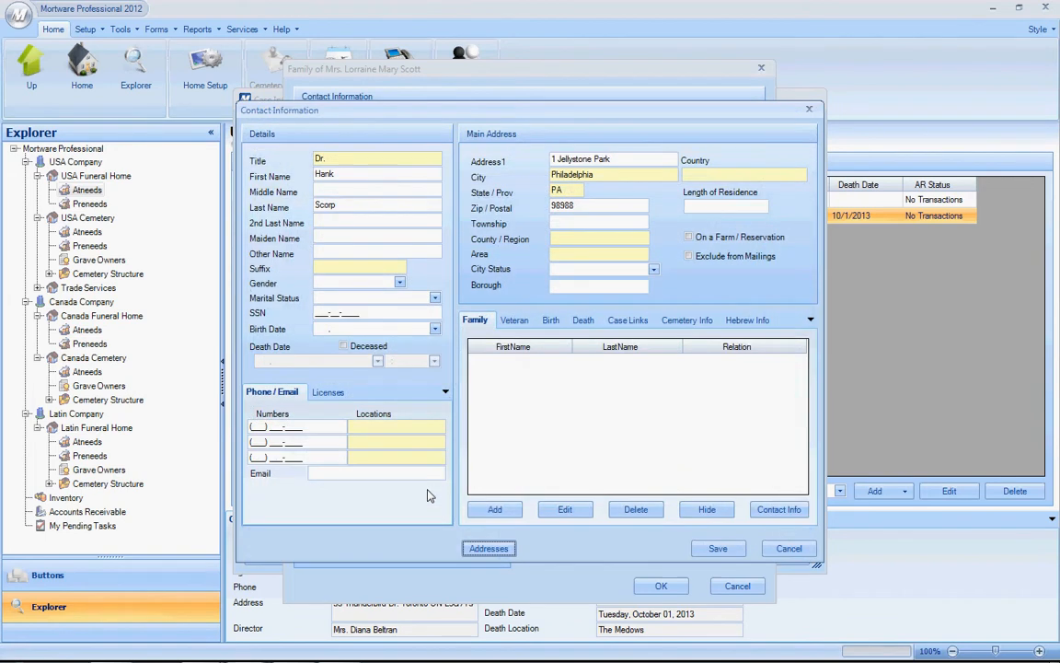
{"action": "left_click", "coordinate": [788, 547]}
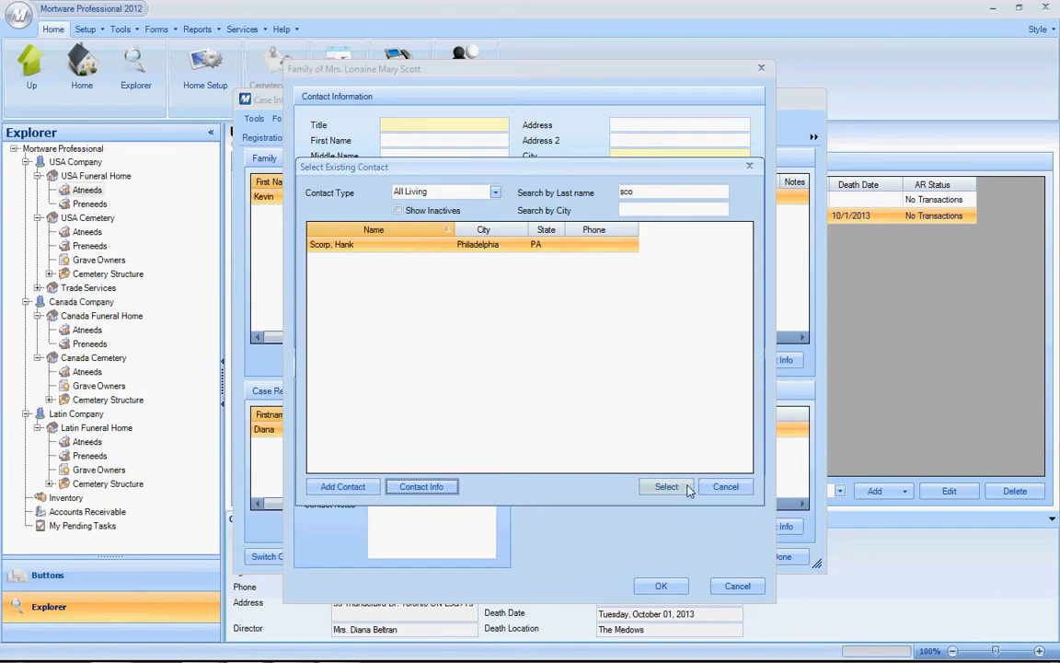
{"action": "left_click", "coordinate": [728, 493]}
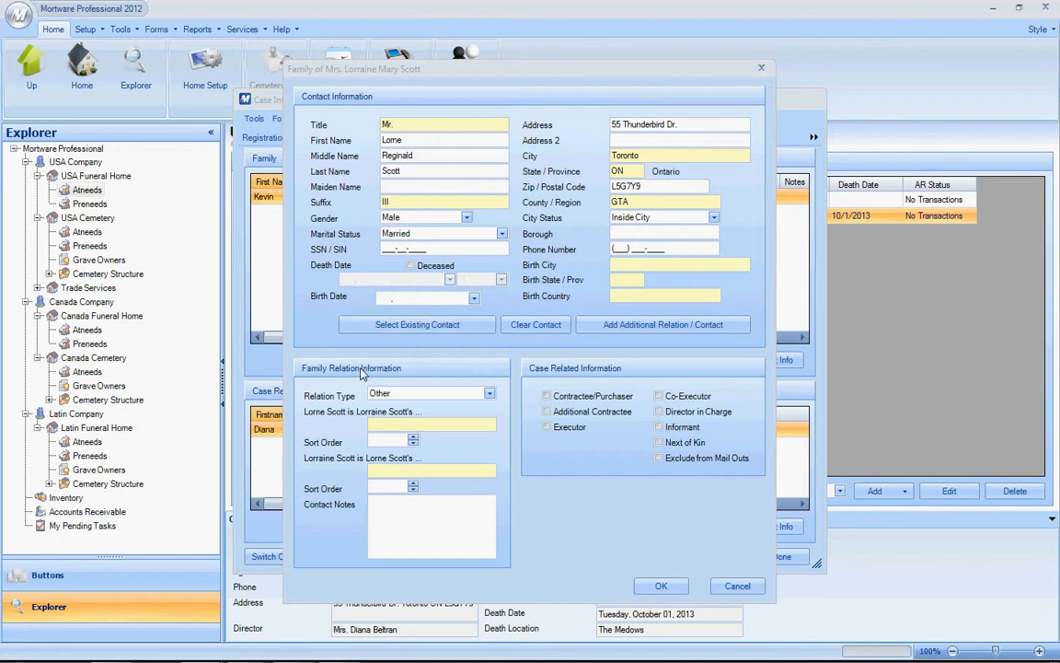
Set the new family member's relation type to Spouse, assign the Contractee/Purchaser, Informant and Executor roles, and save the entry.
{"action": "left_click", "coordinate": [487, 396]}
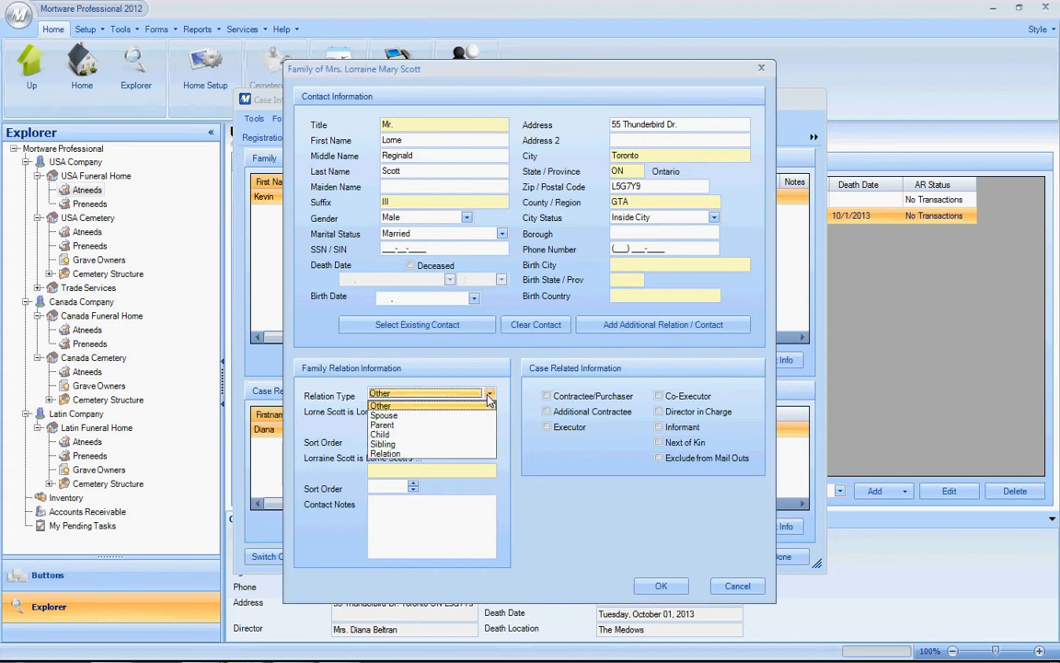
{"action": "left_click", "coordinate": [389, 416]}
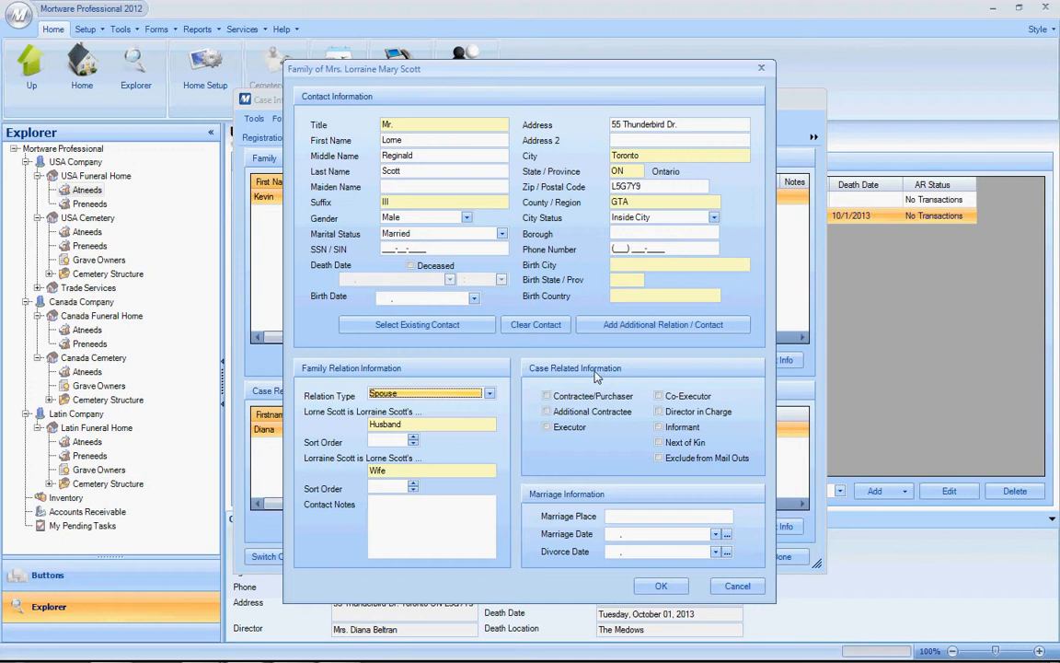
{"action": "left_click", "coordinate": [547, 395]}
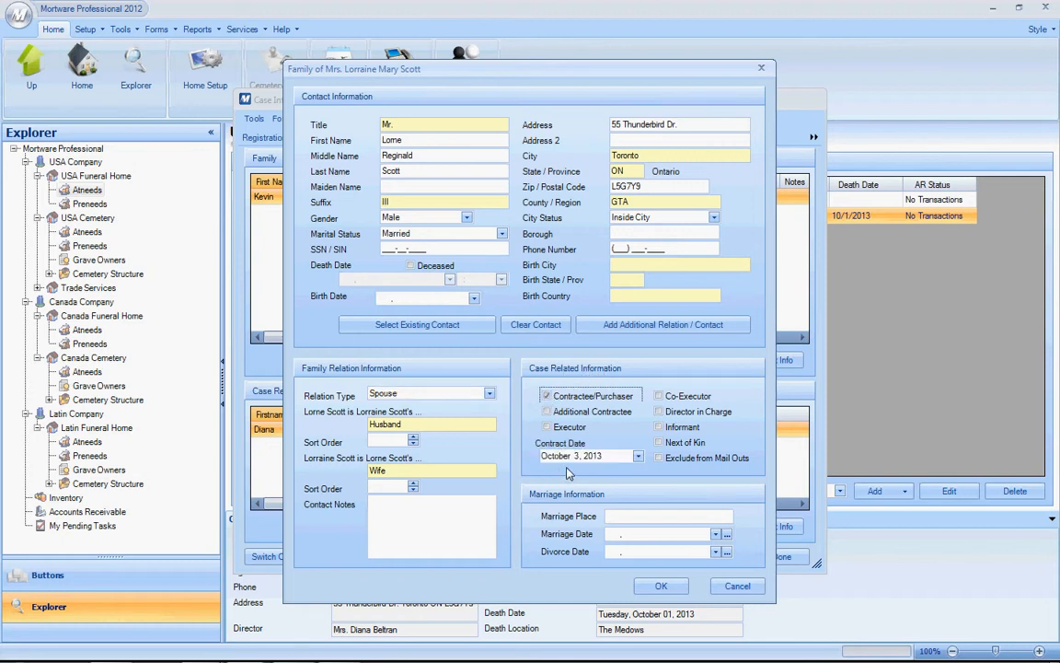
{"action": "left_click", "coordinate": [660, 427]}
{"action": "left_click", "coordinate": [547, 427]}
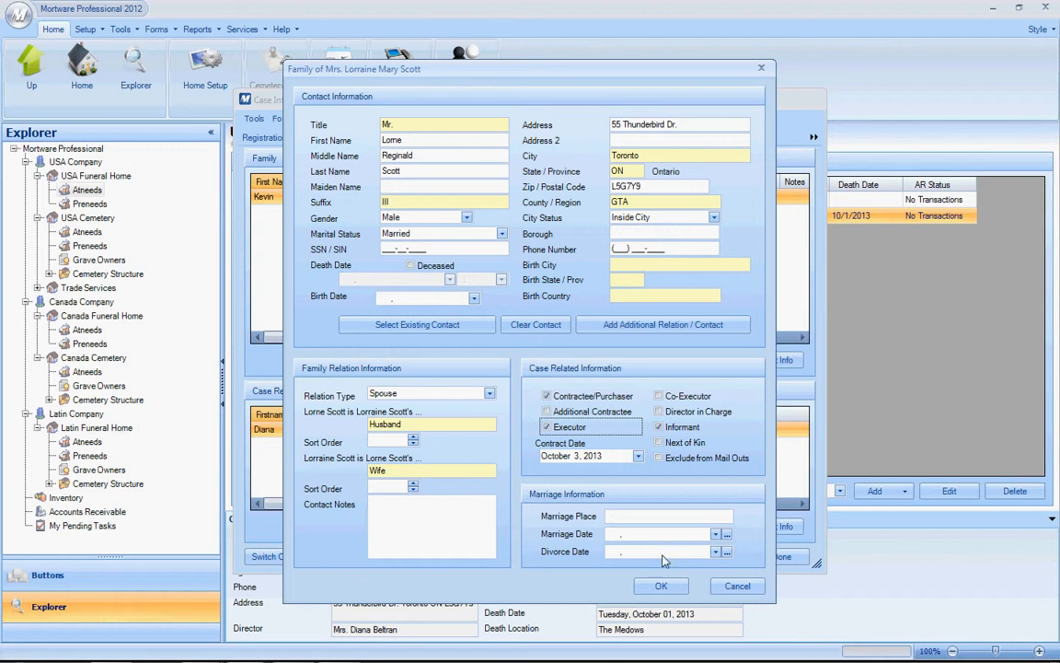
{"action": "left_click", "coordinate": [660, 586]}
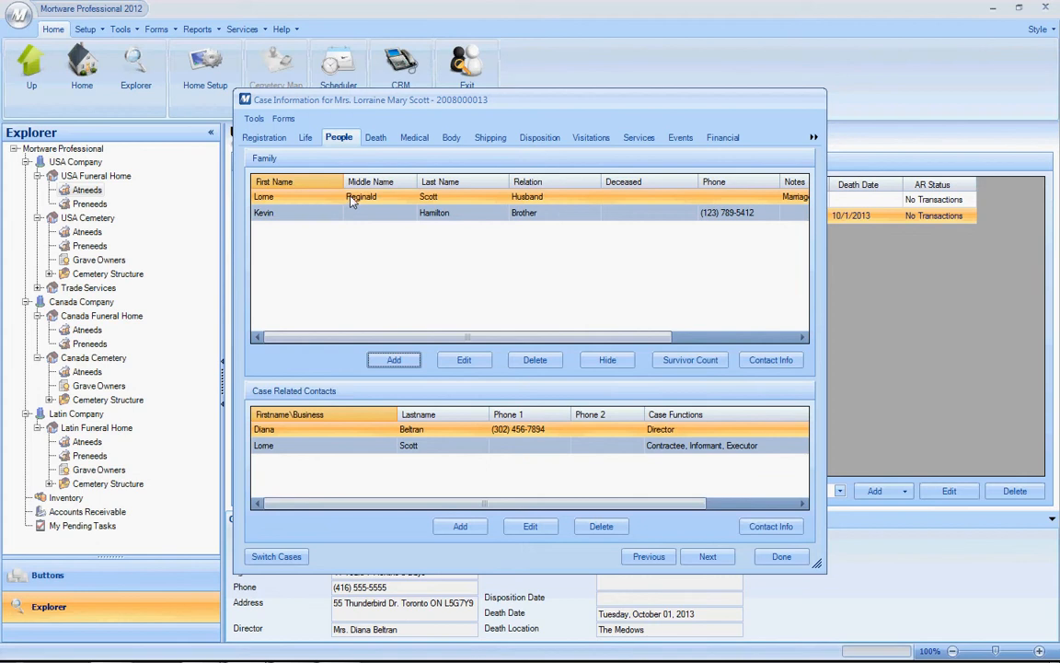
Review the husband's contact information, and open and save his family relation record.
{"action": "left_click", "coordinate": [771, 360]}
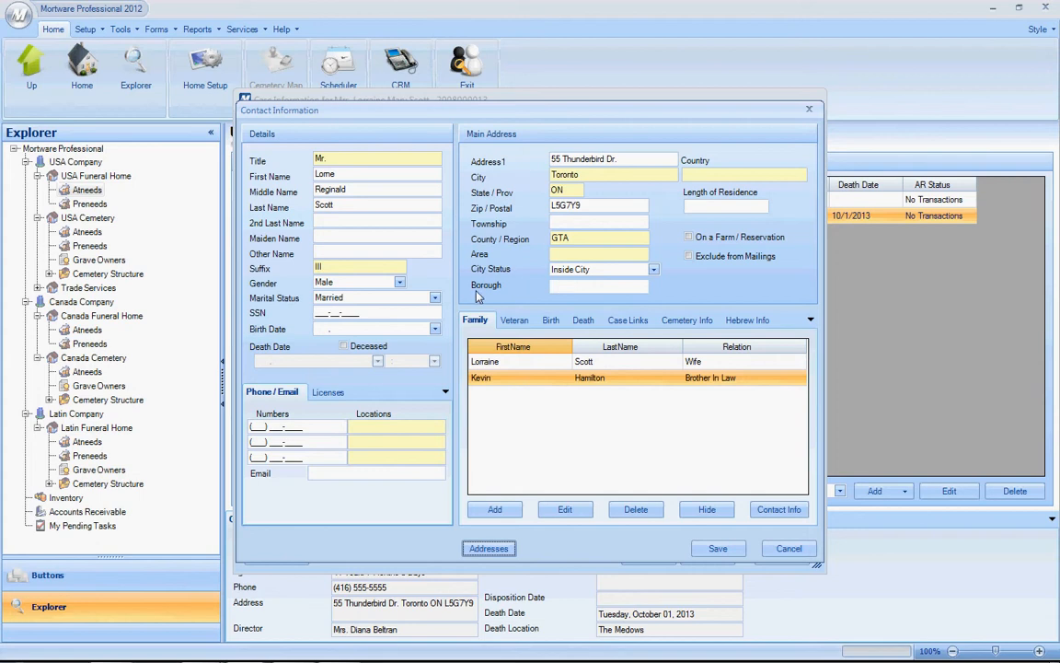
{"action": "left_click", "coordinate": [787, 548]}
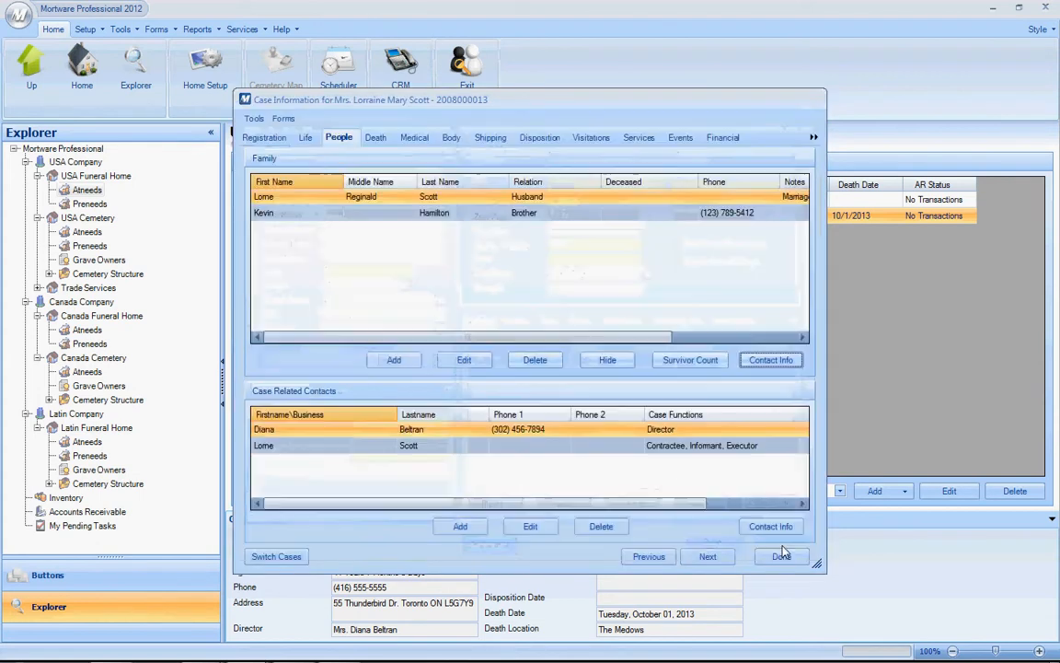
{"action": "double_click", "coordinate": [427, 201]}
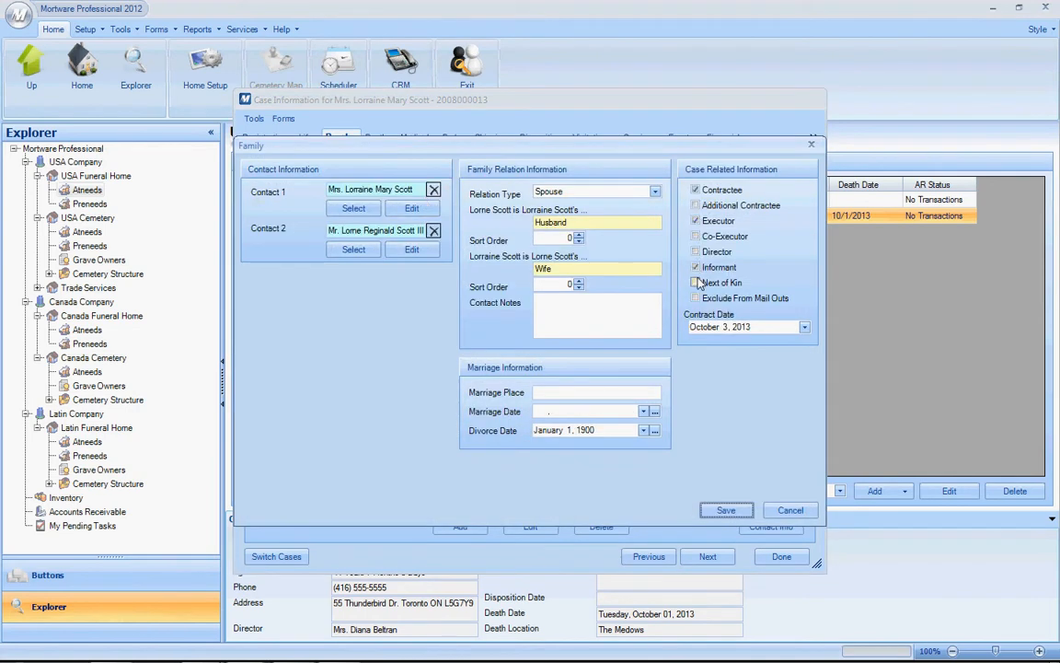
{"action": "left_click", "coordinate": [728, 511]}
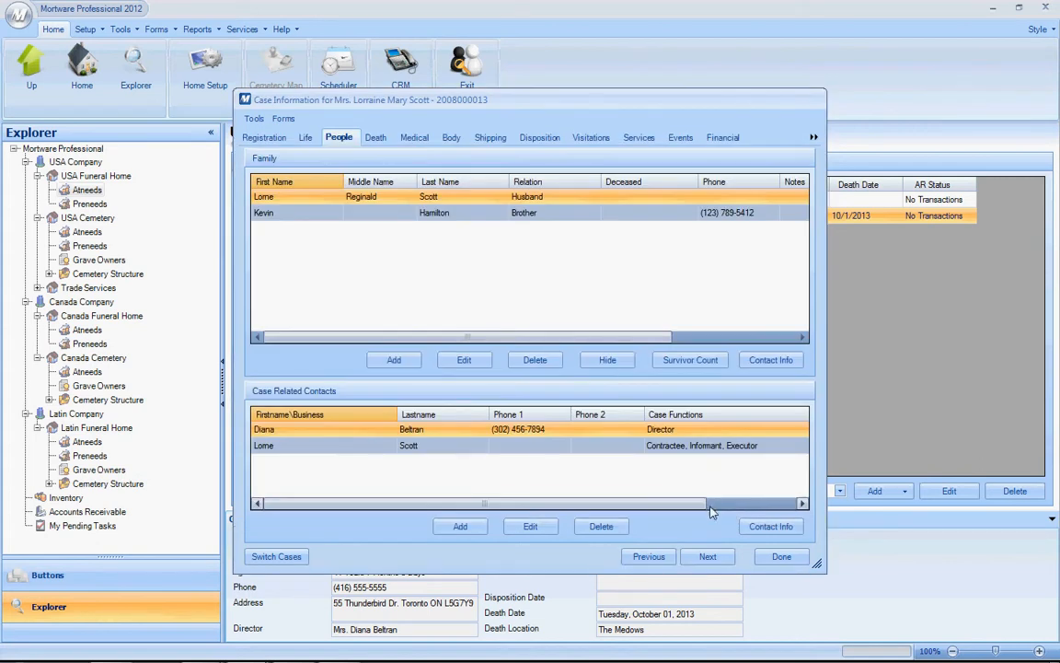
Review the husband's case roles, sort order and contract date in his case related contact record.
{"action": "double_click", "coordinate": [361, 451]}
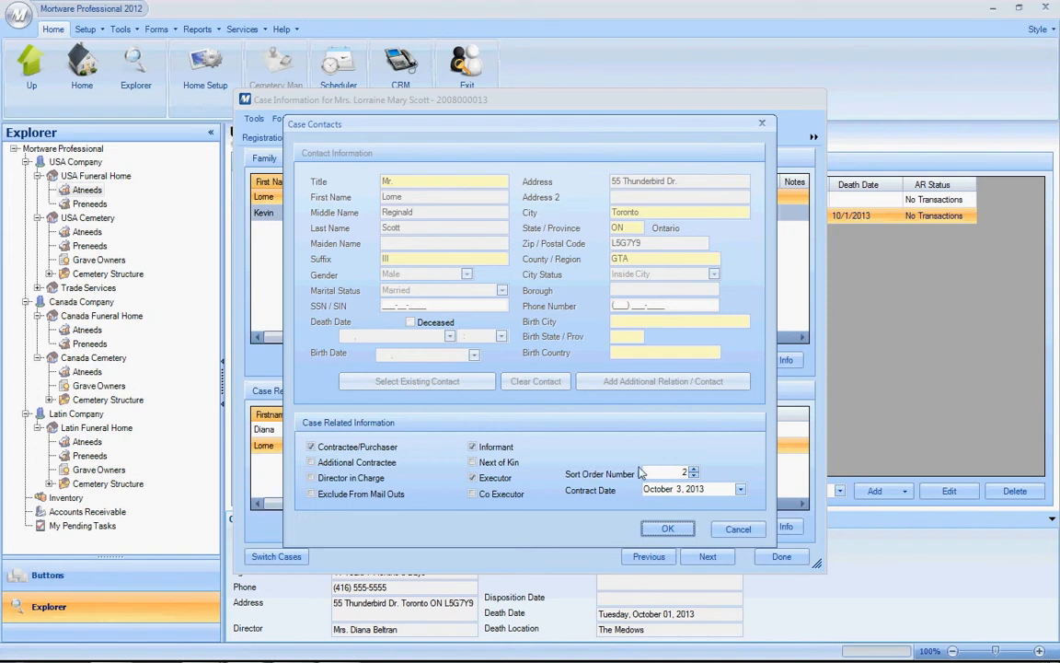
{"action": "left_click", "coordinate": [738, 530]}
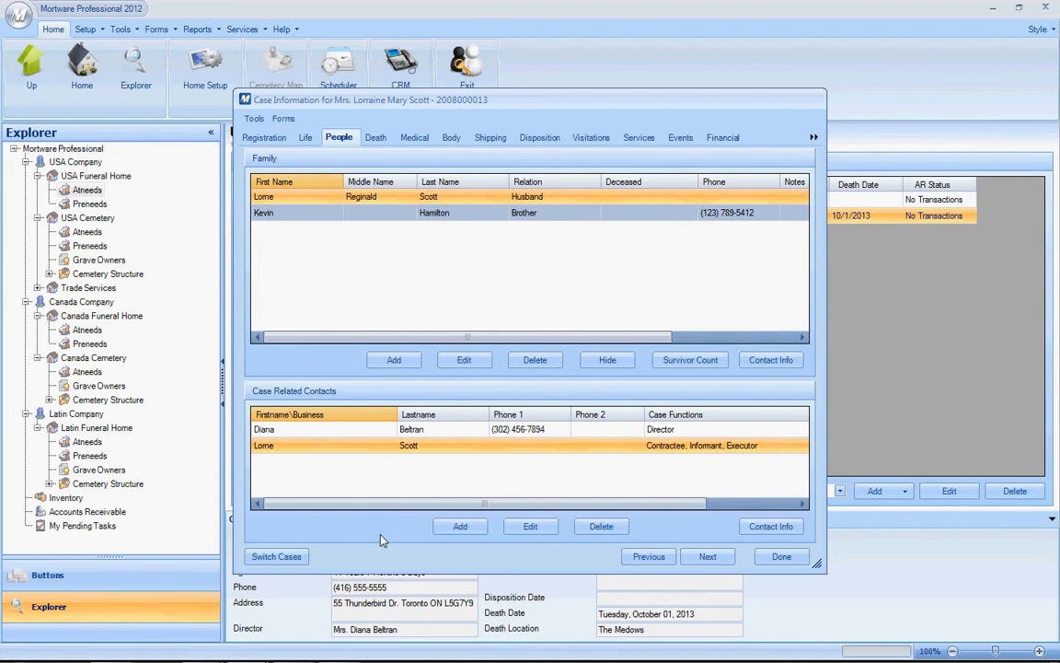
Add the existing funeral director from Buffalo, NY as a case related contact with the Director in Charge role.
{"action": "left_click", "coordinate": [459, 527]}
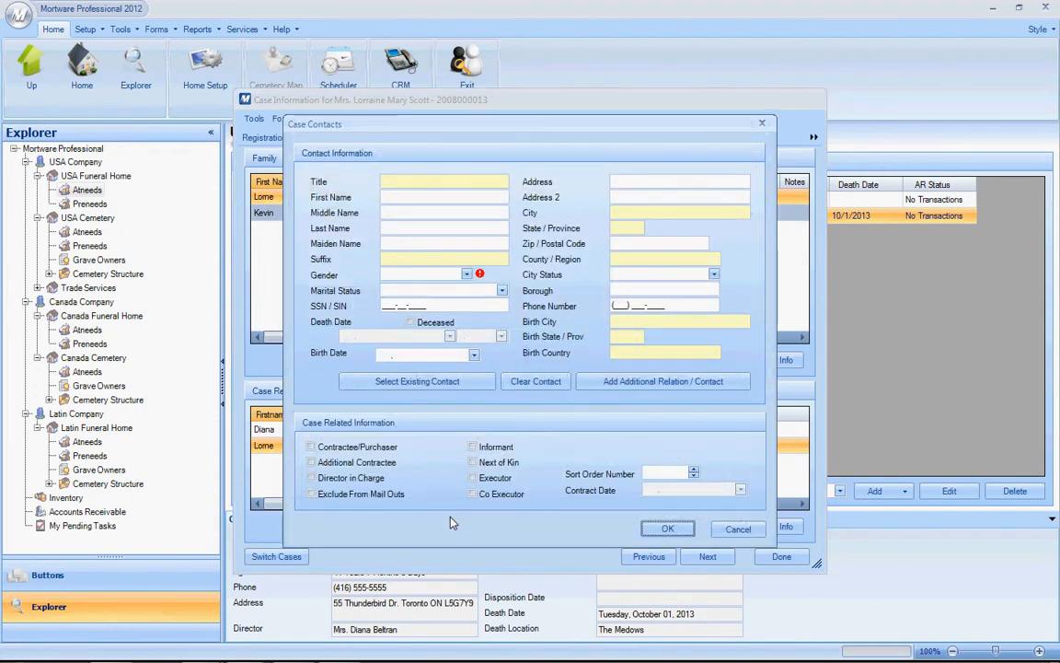
{"action": "left_click", "coordinate": [312, 478]}
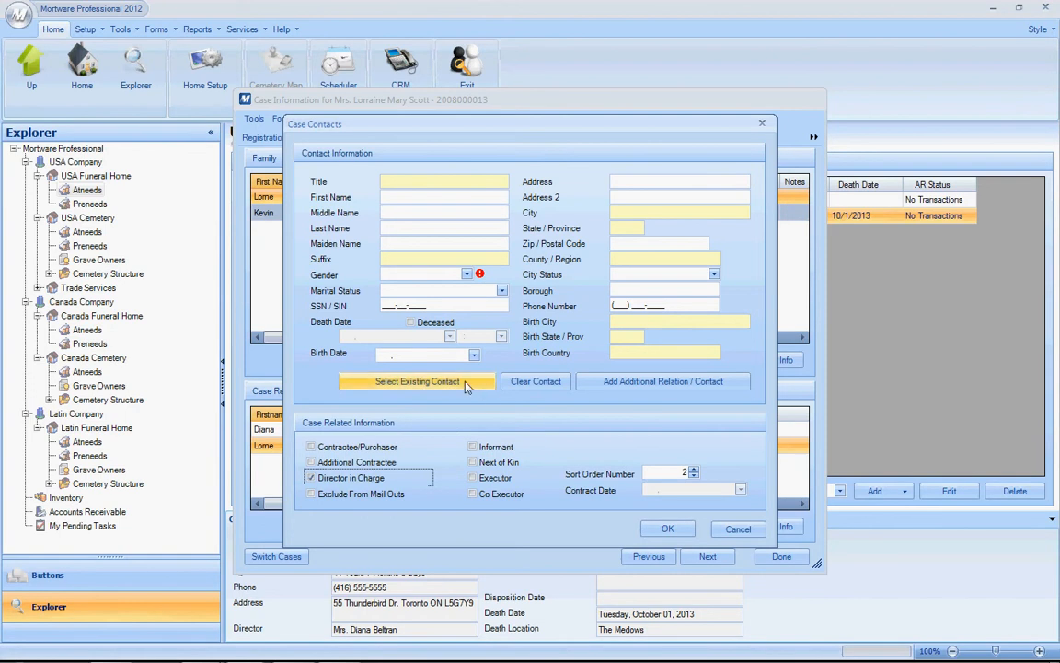
{"action": "left_click", "coordinate": [417, 381]}
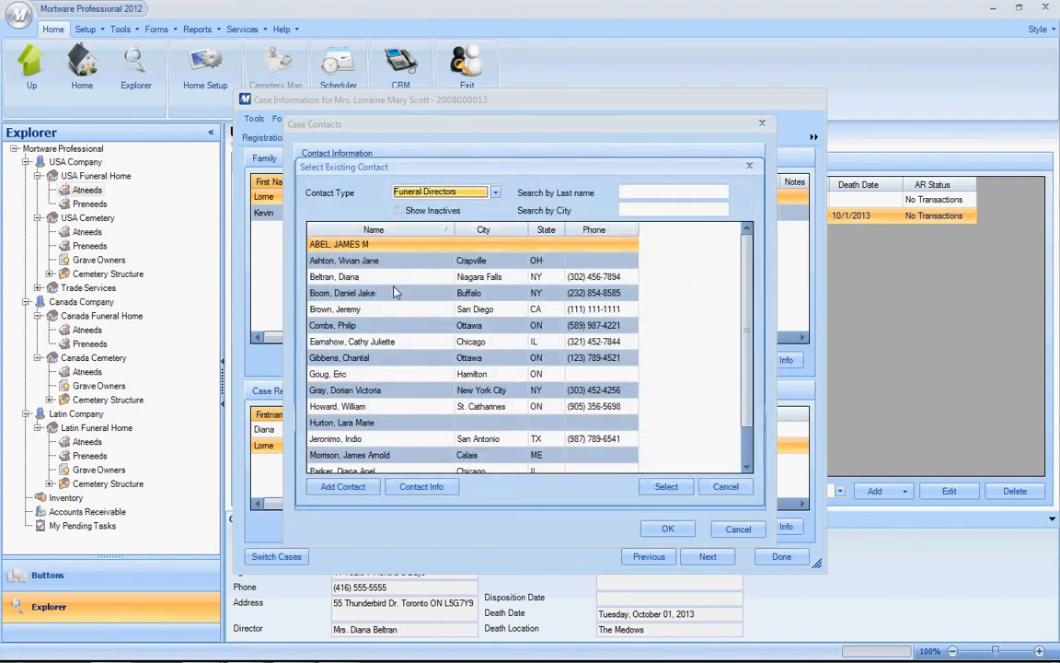
{"action": "left_click", "coordinate": [343, 294]}
{"action": "double_click", "coordinate": [343, 295]}
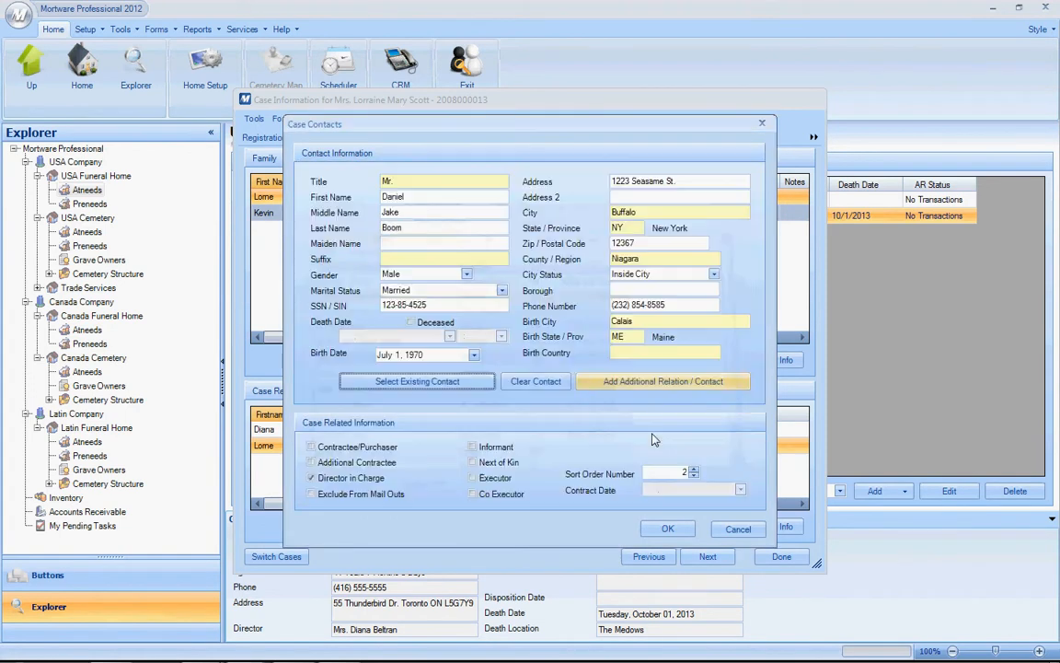
{"action": "left_click", "coordinate": [668, 530]}
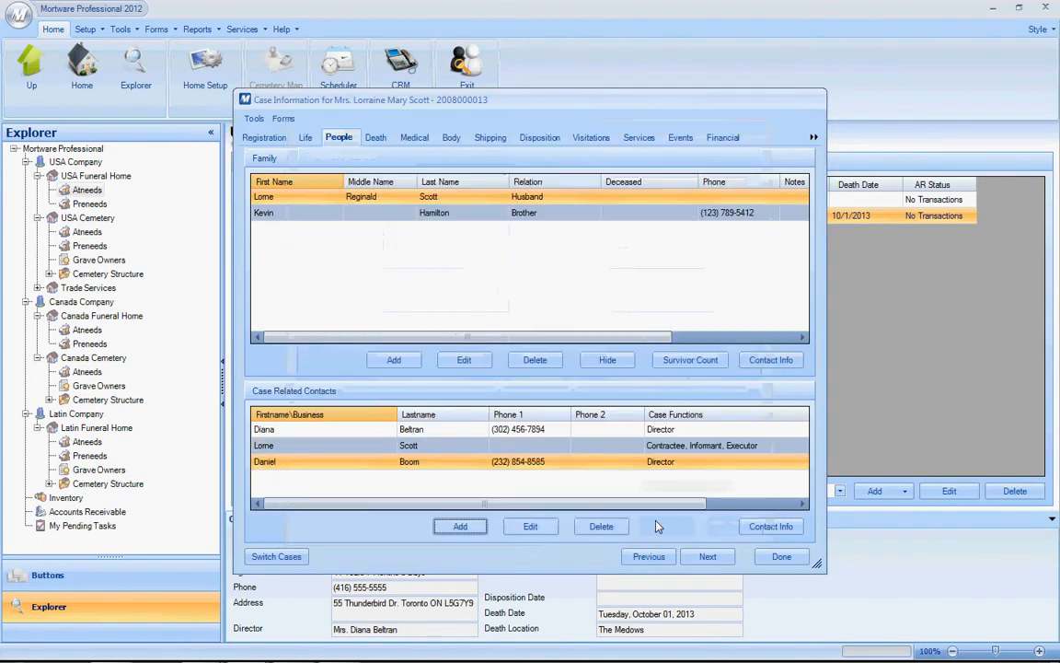
Delete the original director, listed first, from the case related contacts.
{"action": "left_click", "coordinate": [410, 429]}
{"action": "left_click", "coordinate": [603, 526]}
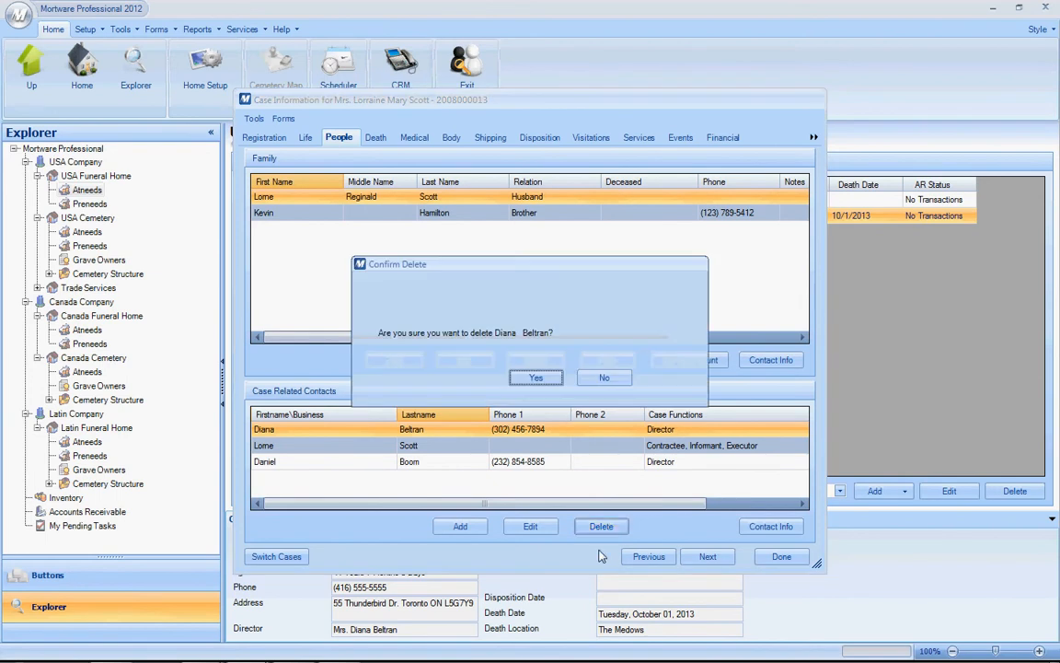
{"action": "left_click", "coordinate": [540, 377]}
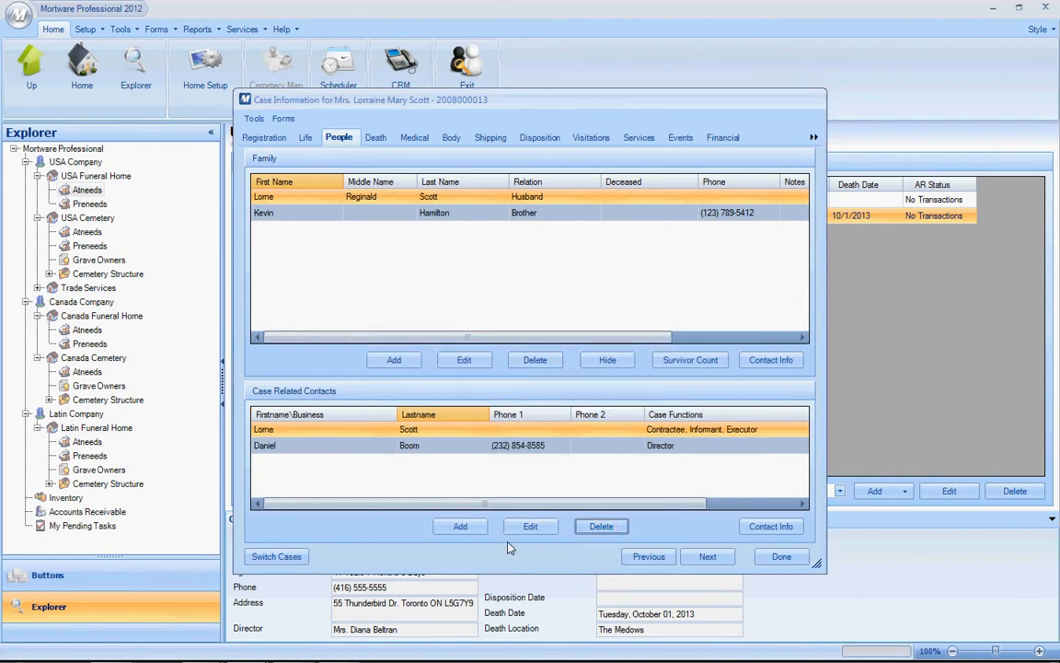